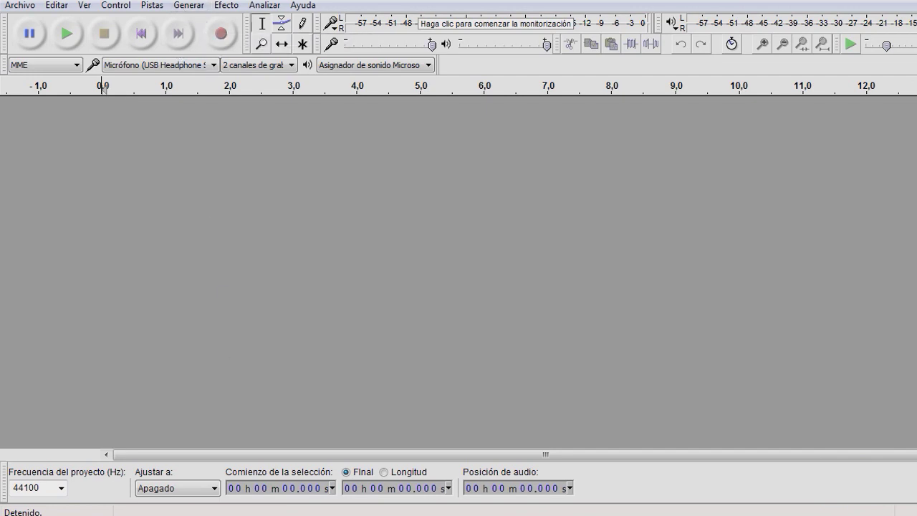
Import the "Darth Vader efecto voz" MP3 from the Dath Vader folder into the Audacity project and play its first seconds.
left_click(96, 515)
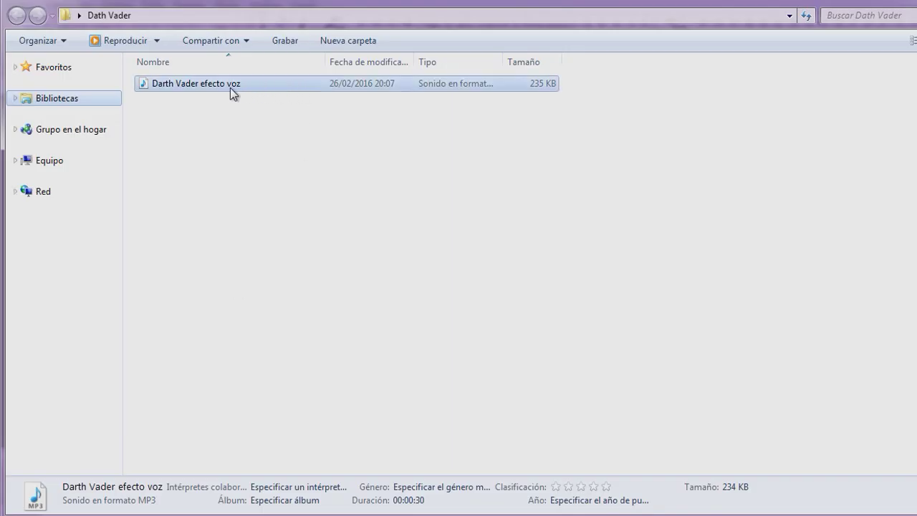
left_click_drag(196, 91, 309, 510)
left_click_drag(315, 476, 181, 215)
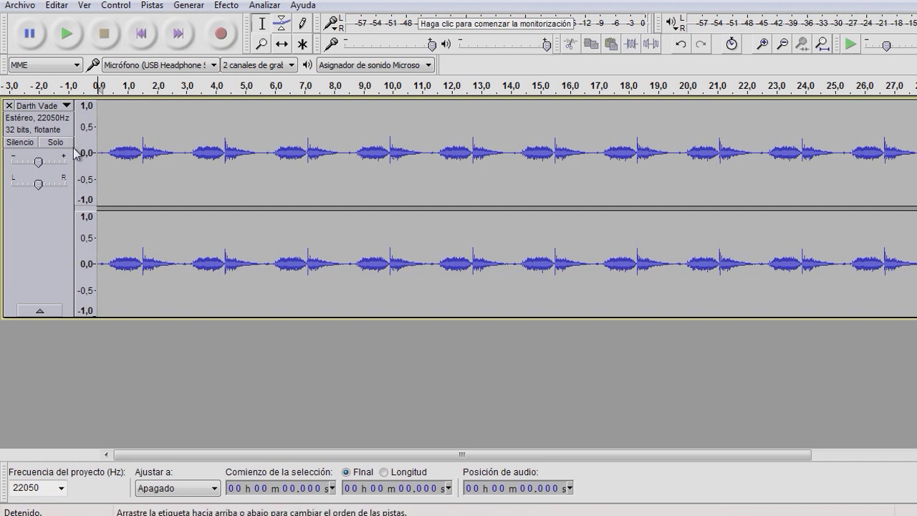
left_click(67, 36)
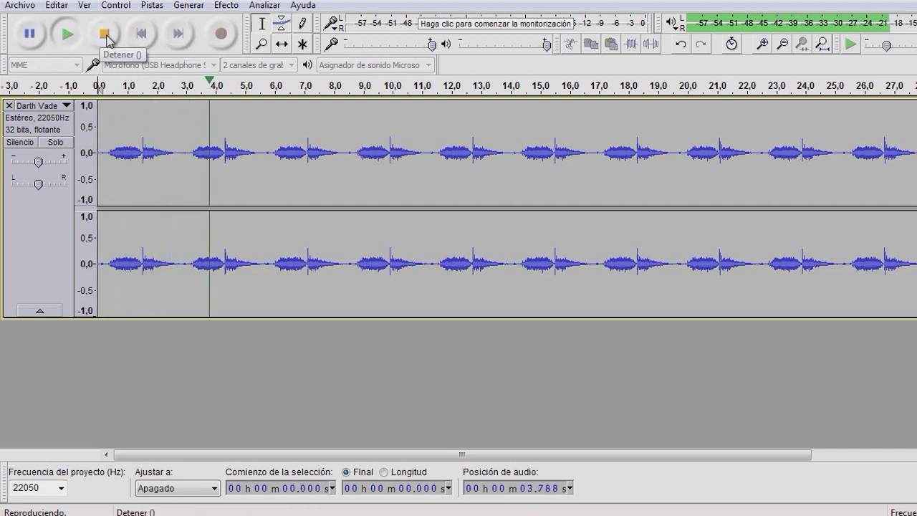
left_click(104, 35)
Mute the imported breathing track and record about 18 seconds of voice on a new track.
left_click(28, 146)
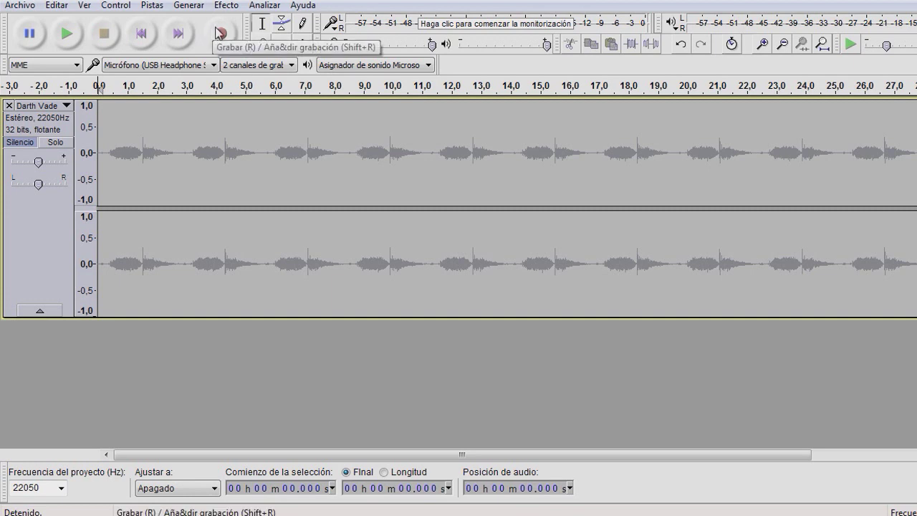
left_click(219, 34)
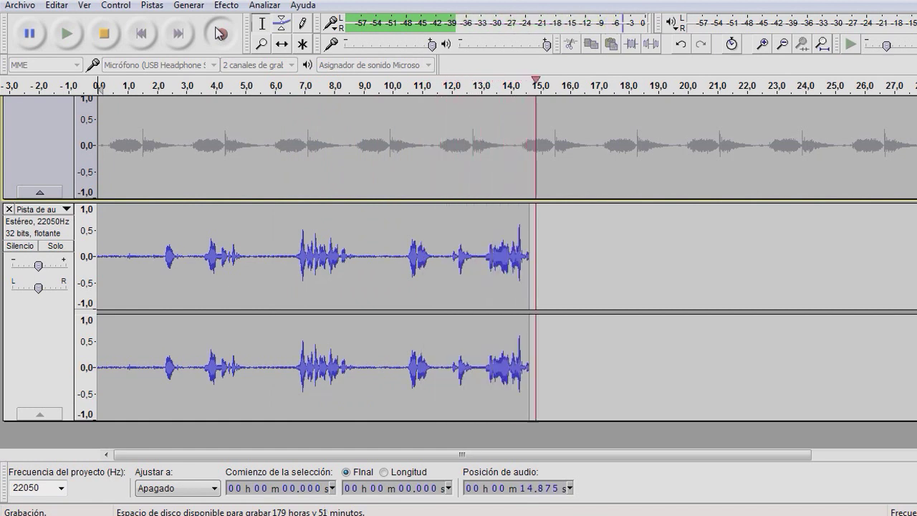
key("space")
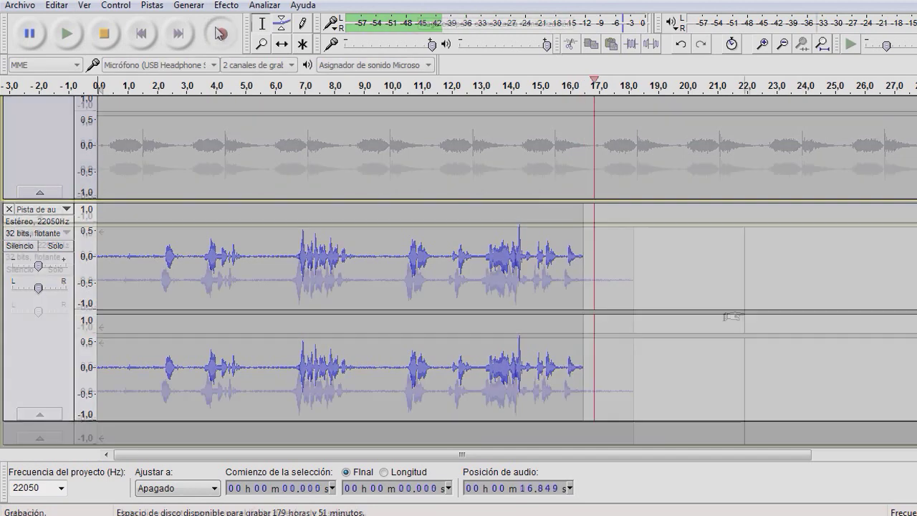
left_click(743, 316)
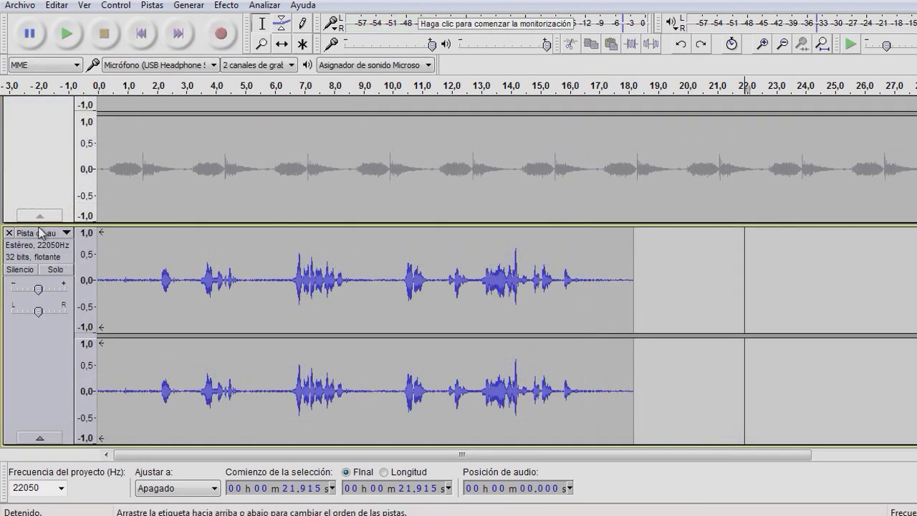
Select the whole recorded voice track and amplify it by 3,5 dB.
left_click(40, 256)
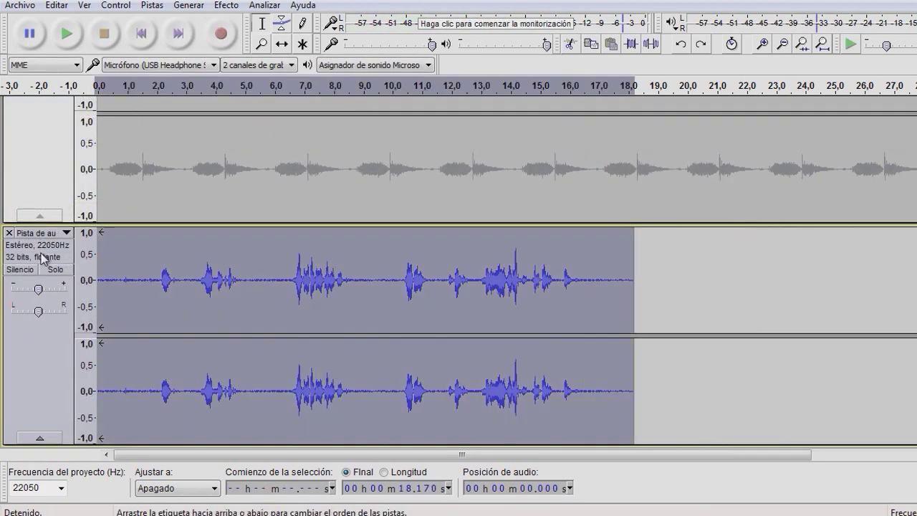
left_click(225, 6)
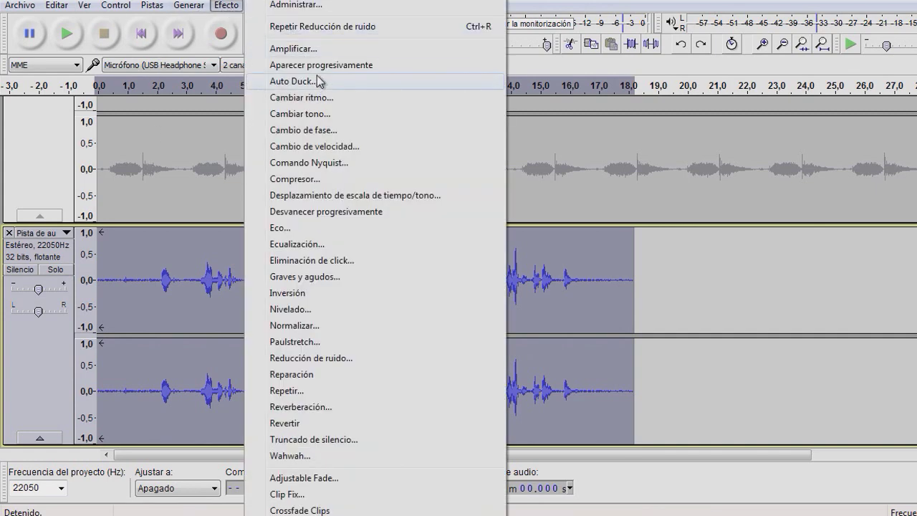
left_click(324, 47)
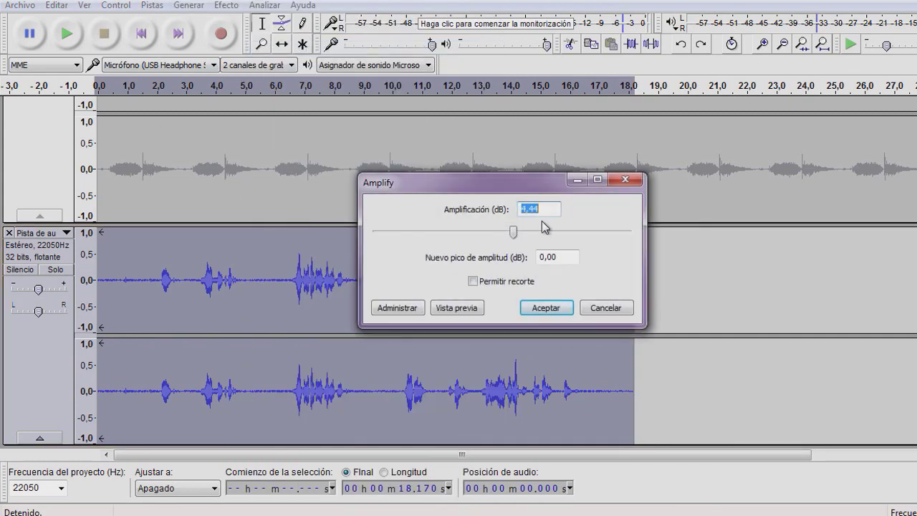
key("BackSpace")
type("3,5")
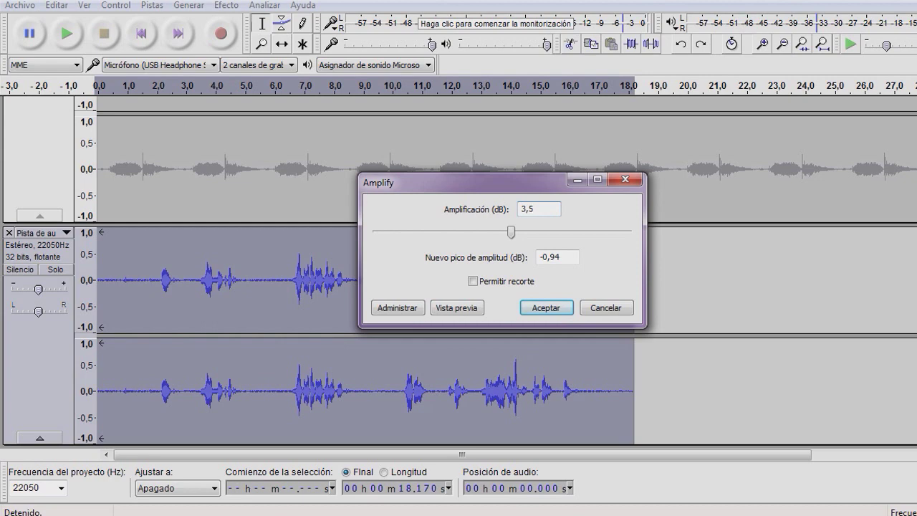
key("Return")
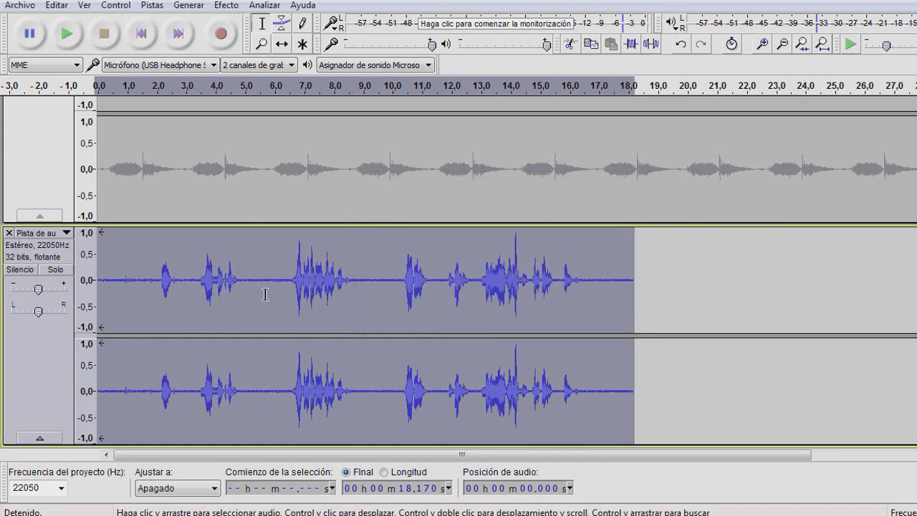
Play back the amplified voice track for a few seconds from about 1.4 s.
left_click(139, 279)
key("space")
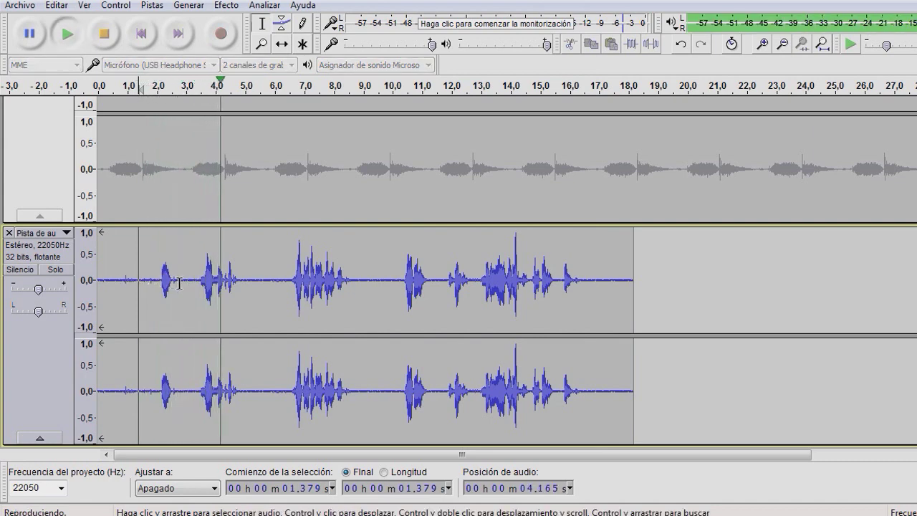
key("space")
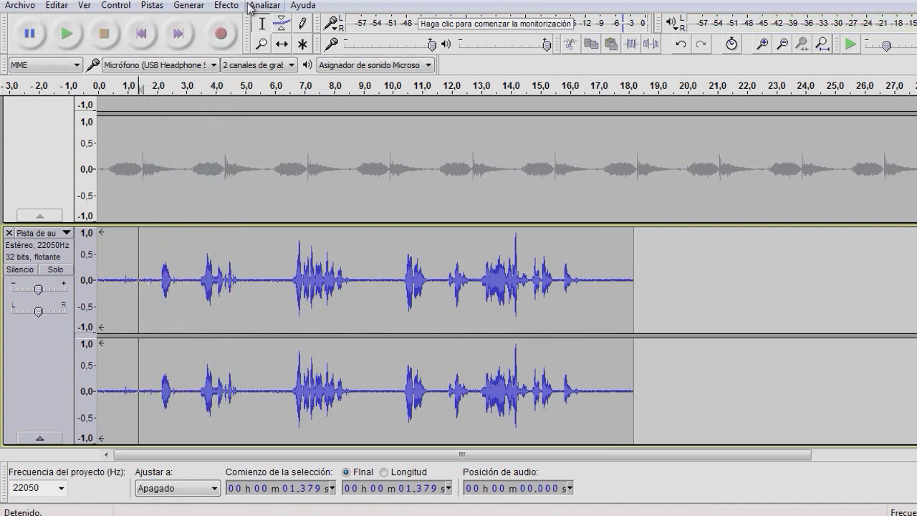
Select the whole voice track, start a pitch change with a percentage change of -12, and preview it.
left_click(49, 269)
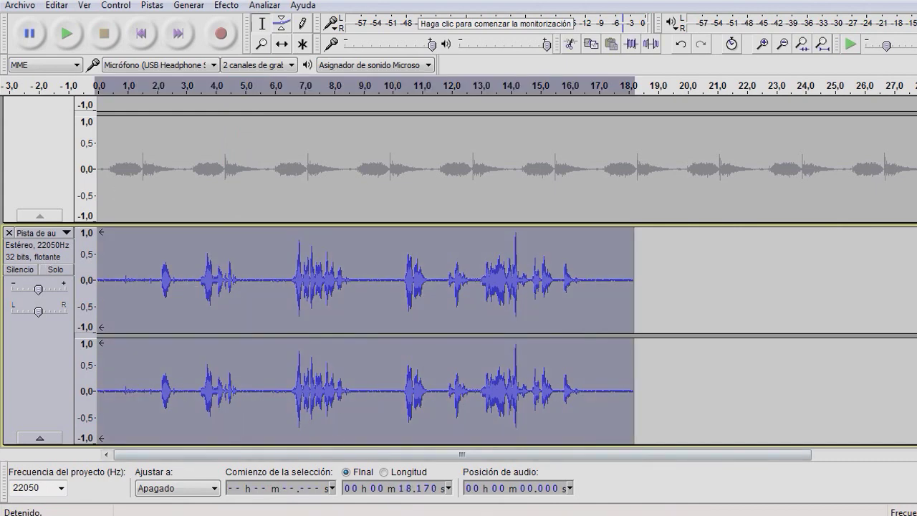
left_click(227, 6)
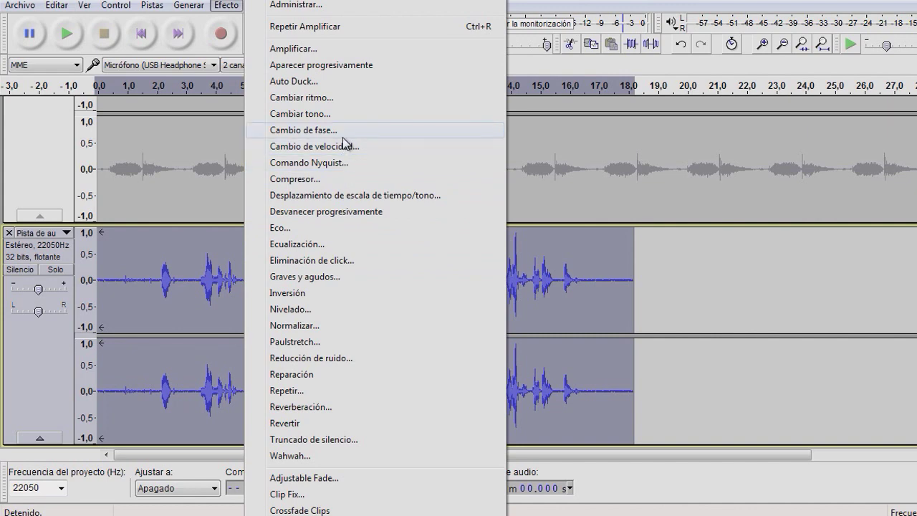
left_click(313, 115)
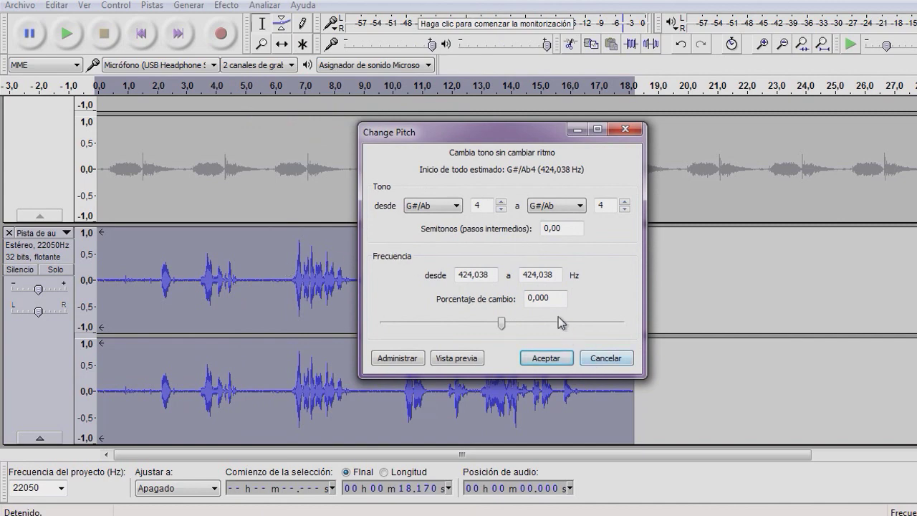
double_click(545, 297)
type("-")
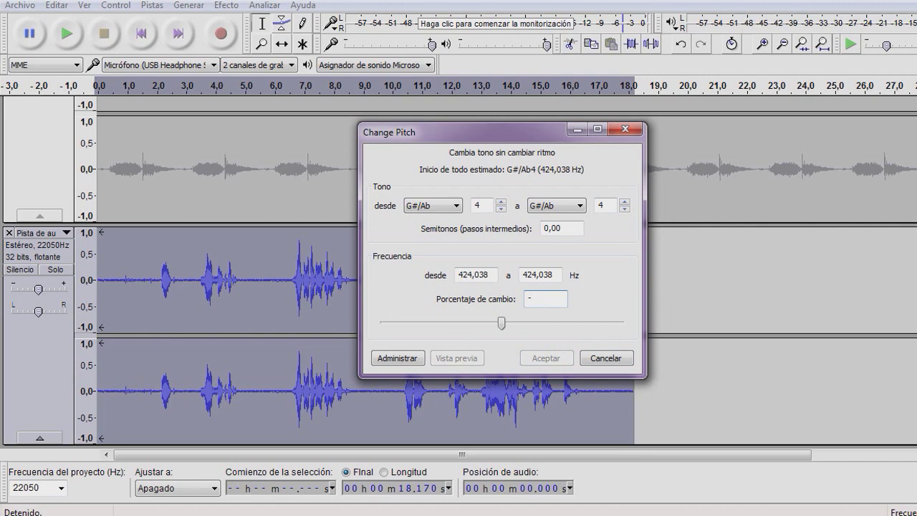
type("12")
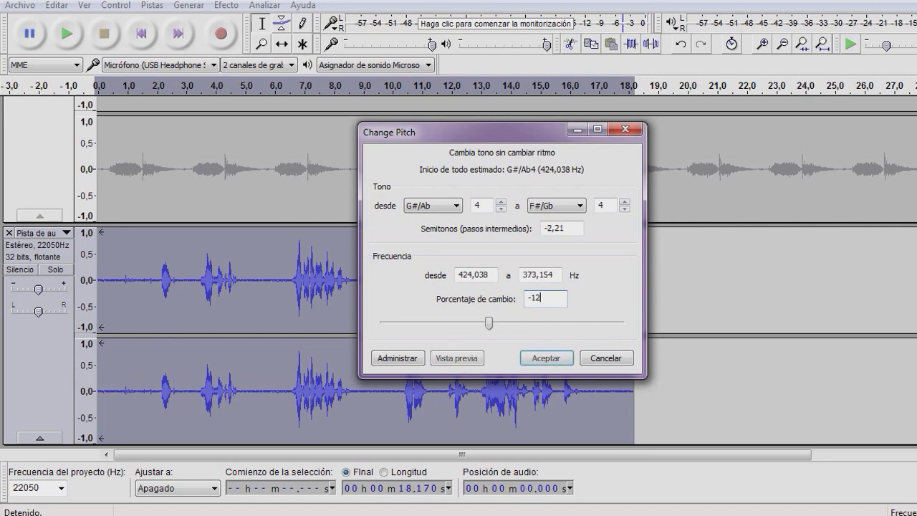
left_click(457, 364)
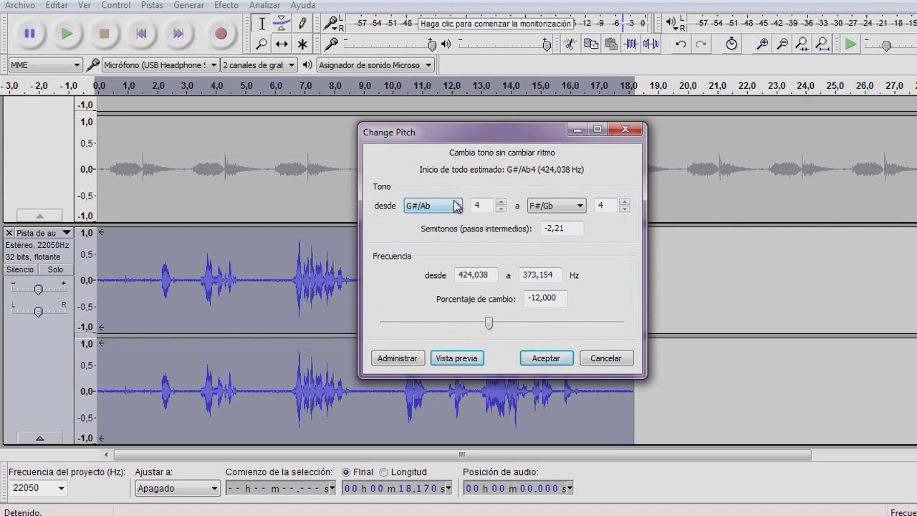
Try a pitch shift from D to B and preview the voice.
left_click(455, 207)
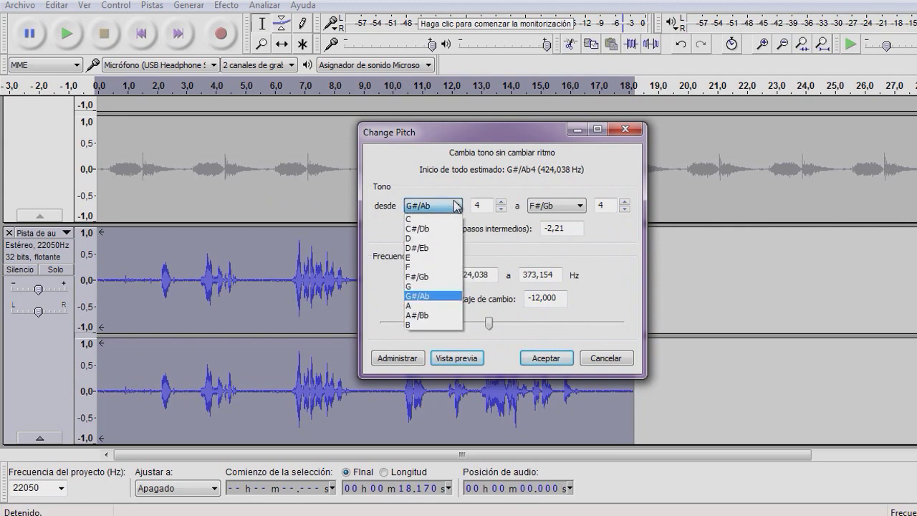
left_click(442, 246)
left_click(551, 206)
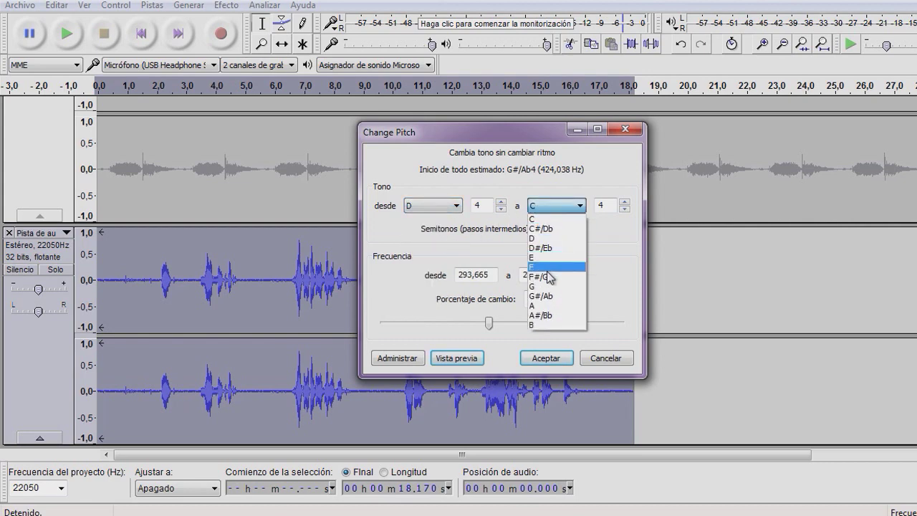
left_click(541, 325)
left_click(477, 359)
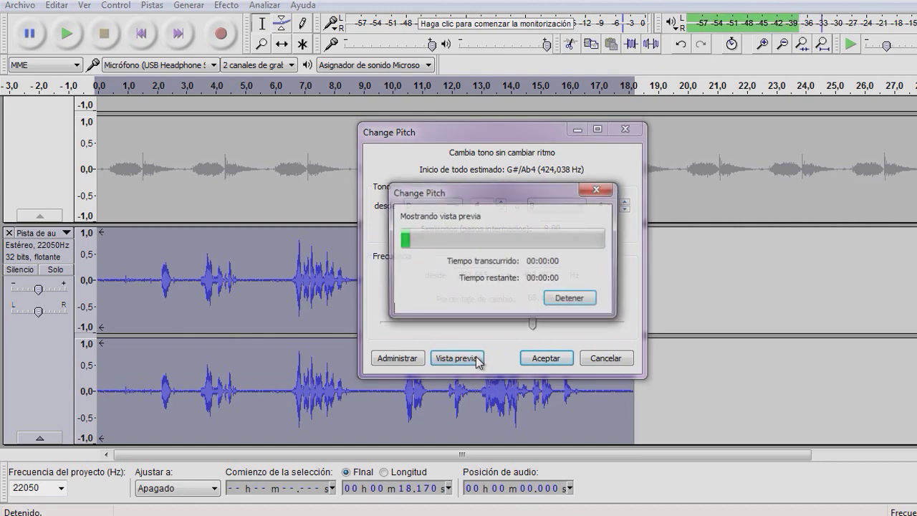
left_click(586, 301)
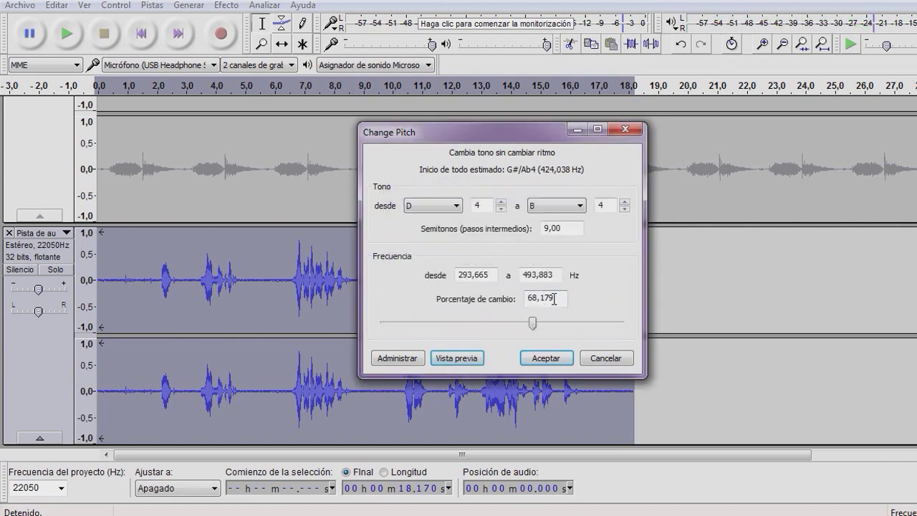
Set the percentage change to -12, preview it, and apply the pitch change to the voice track.
type("-12")
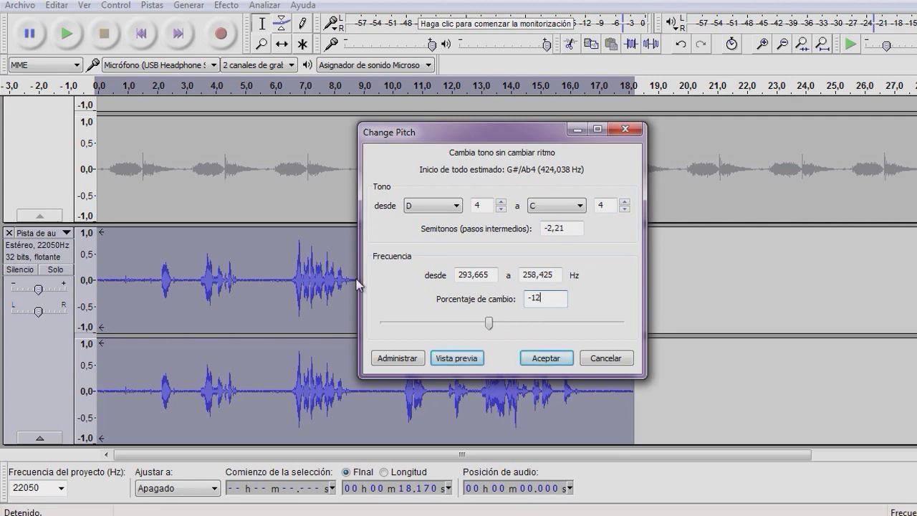
left_click(446, 359)
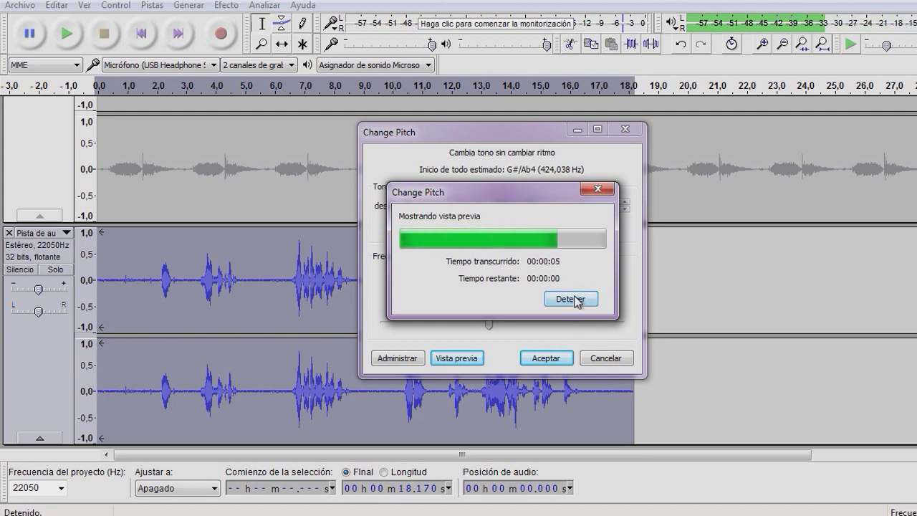
left_click(546, 357)
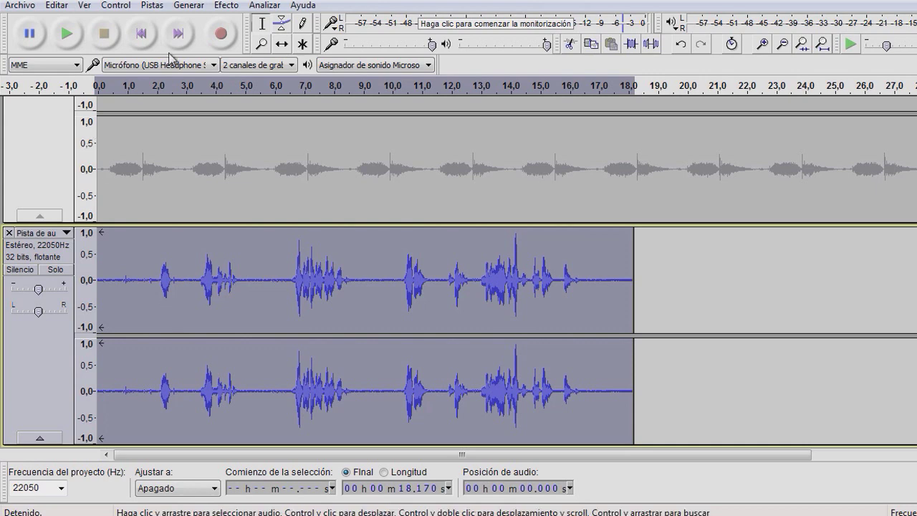
Start a second pitch change on the selected voice track, shifting from B to C.
left_click(226, 5)
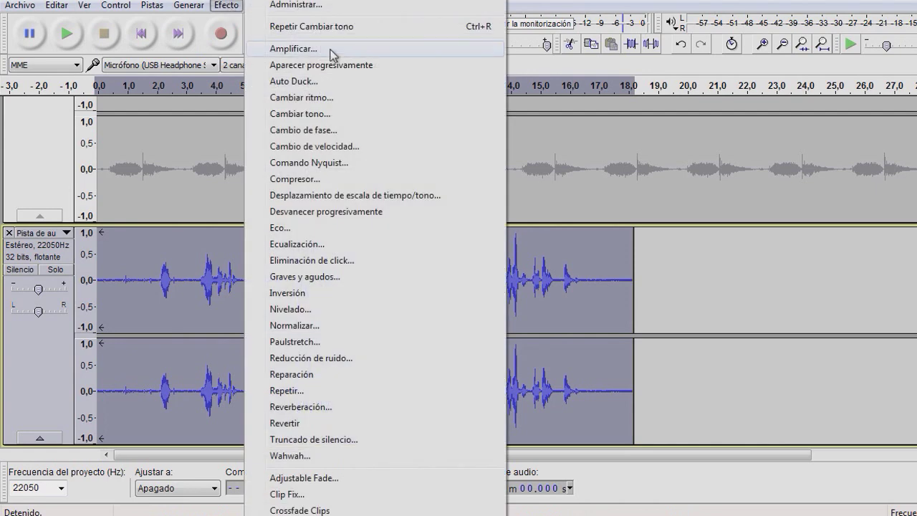
left_click(346, 114)
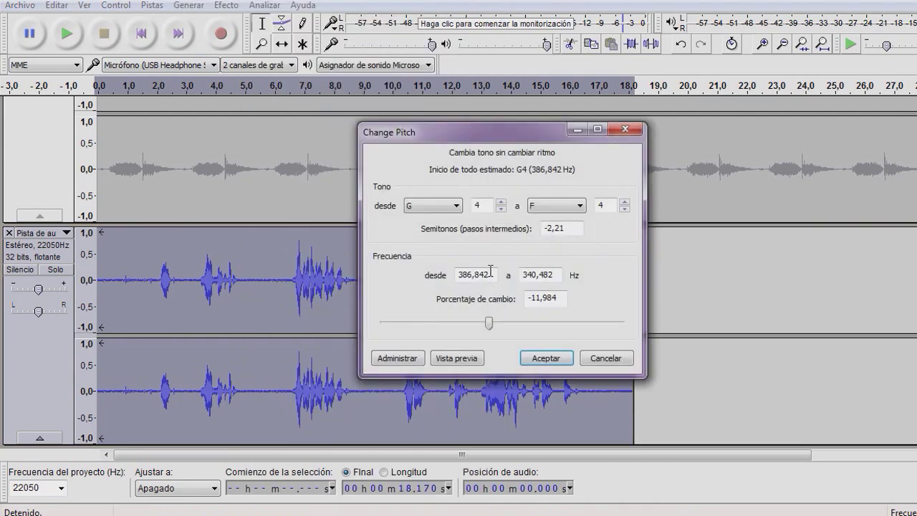
left_click(453, 206)
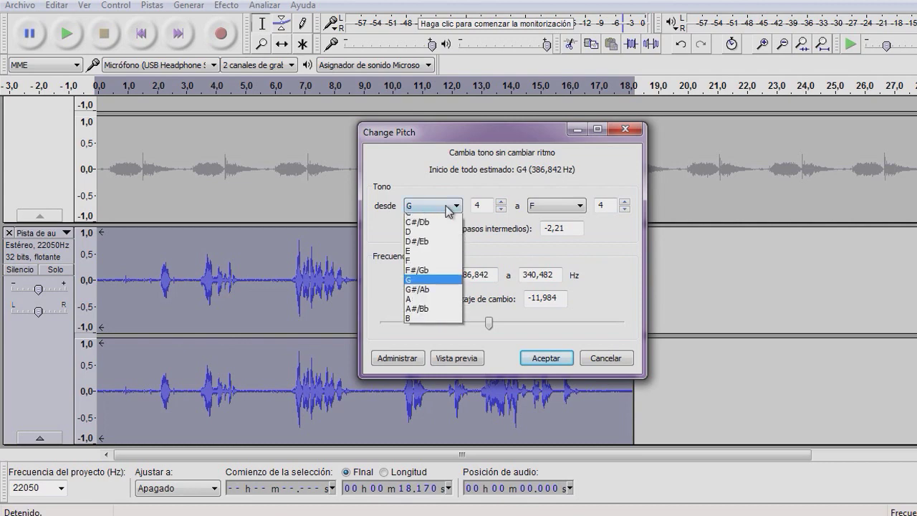
left_click(434, 333)
left_click(557, 208)
left_click(539, 219)
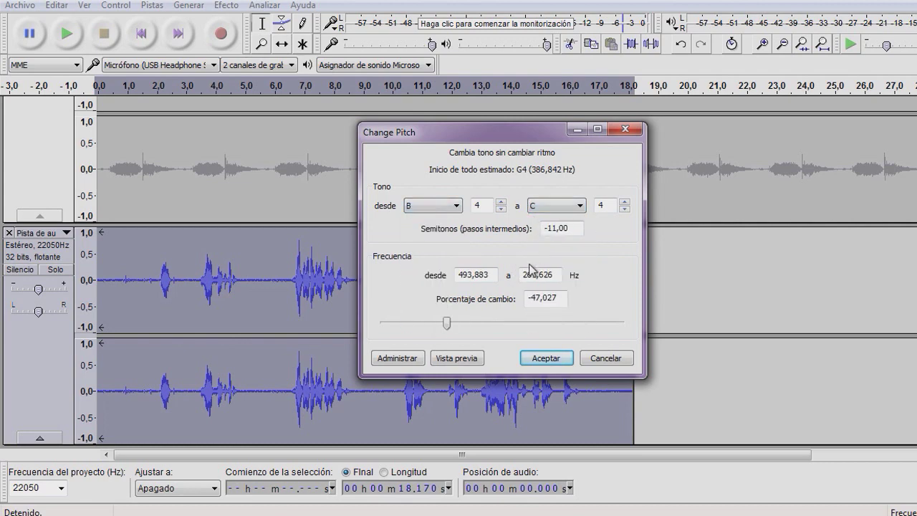
Set the percentage change of the second pitch shift to -10 and preview it.
double_click(545, 297)
type("-10")
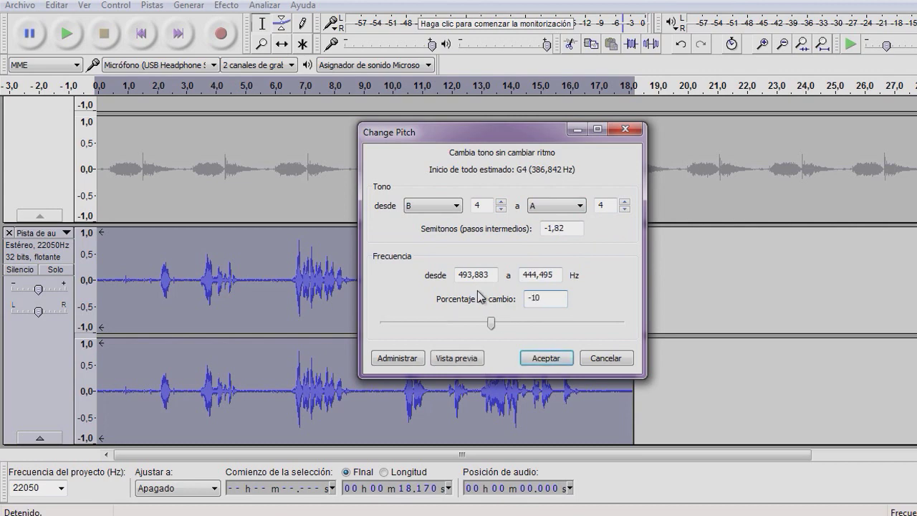
left_click(475, 357)
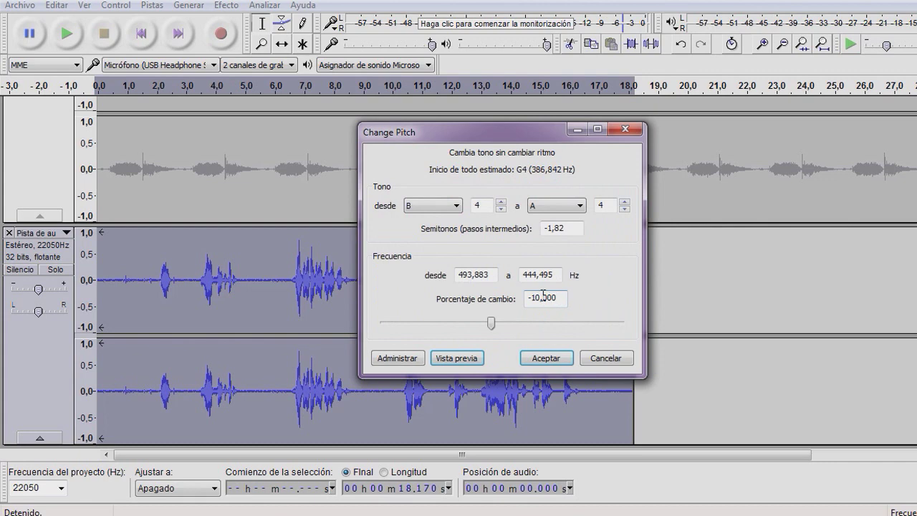
Try a percentage change of -8 for the second pitch shift and preview the voice.
key("BackSpace")
key("BackSpace")
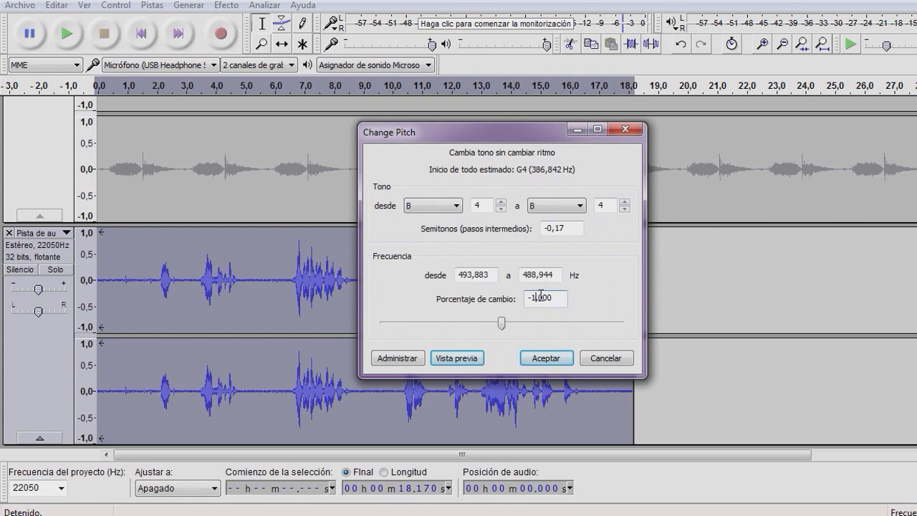
type("8")
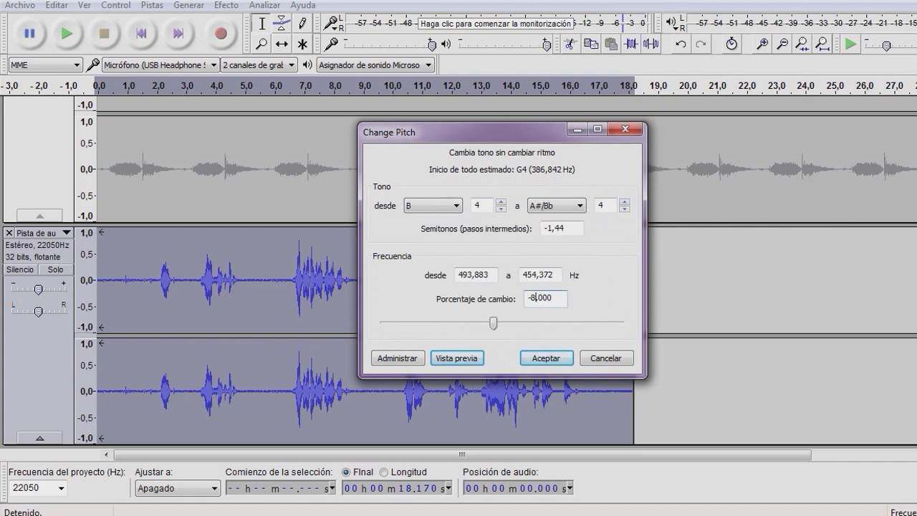
left_click(484, 359)
Set the percentage change to -6, preview it, and apply the second pitch shift to the voice track.
key("BackSpace")
type("6")
left_click(457, 359)
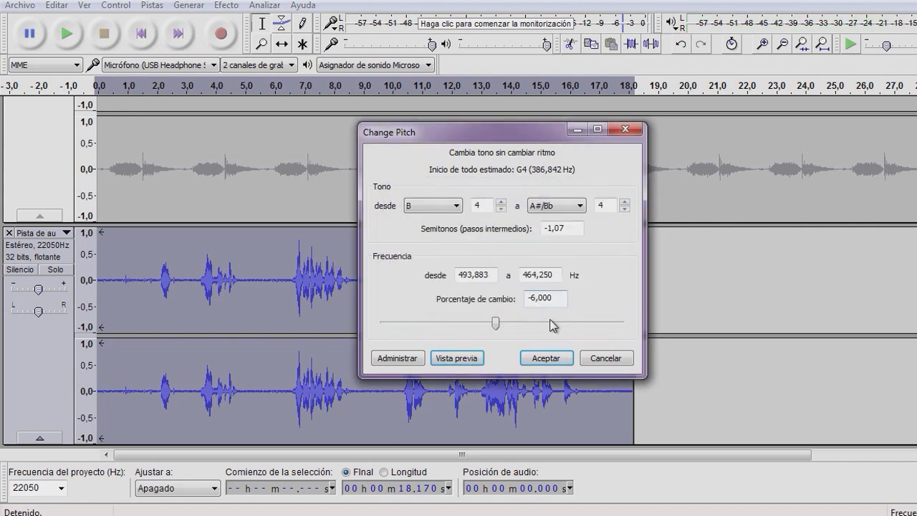
left_click(541, 358)
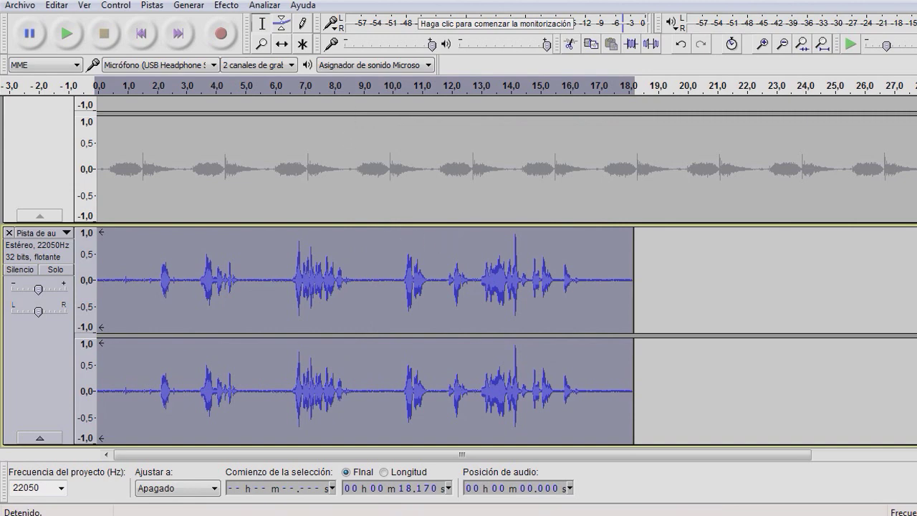
Apply an echo with a 0,005-second delay and a 0,5 decay factor to the voice track and play it back.
left_click(226, 5)
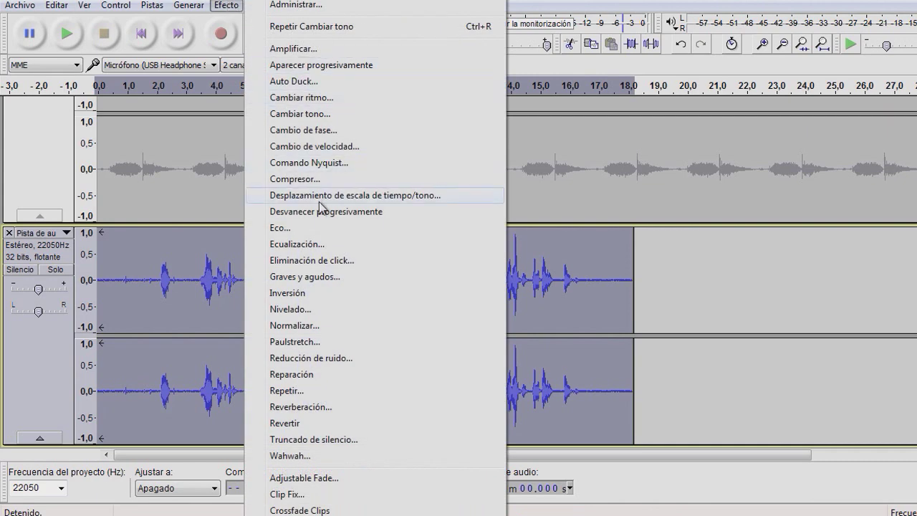
left_click(317, 230)
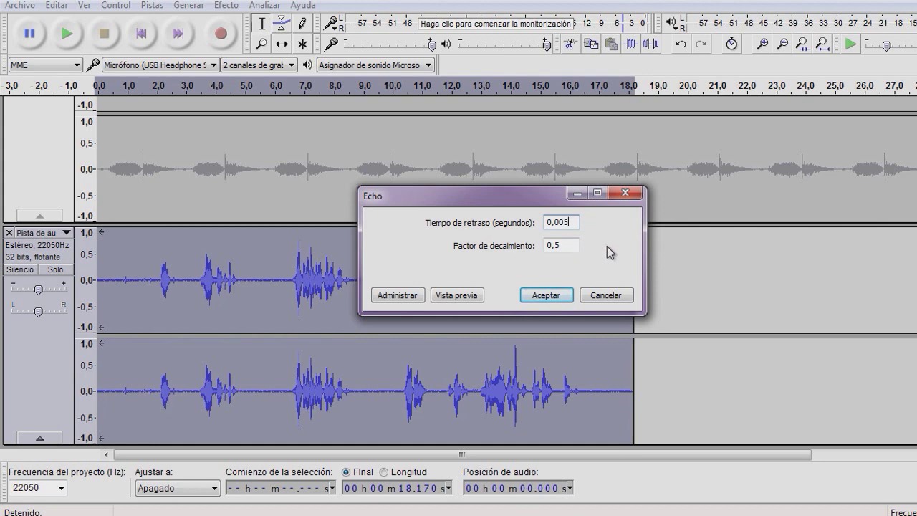
left_click(546, 295)
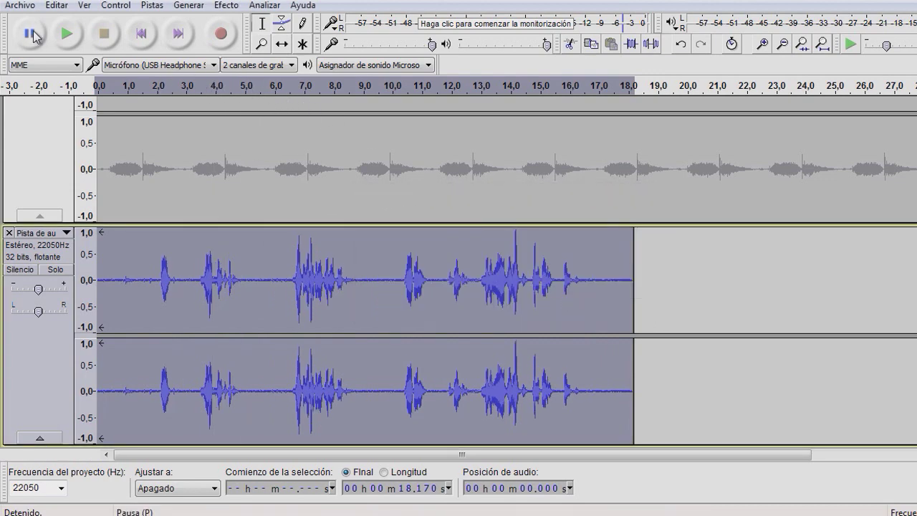
left_click(65, 36)
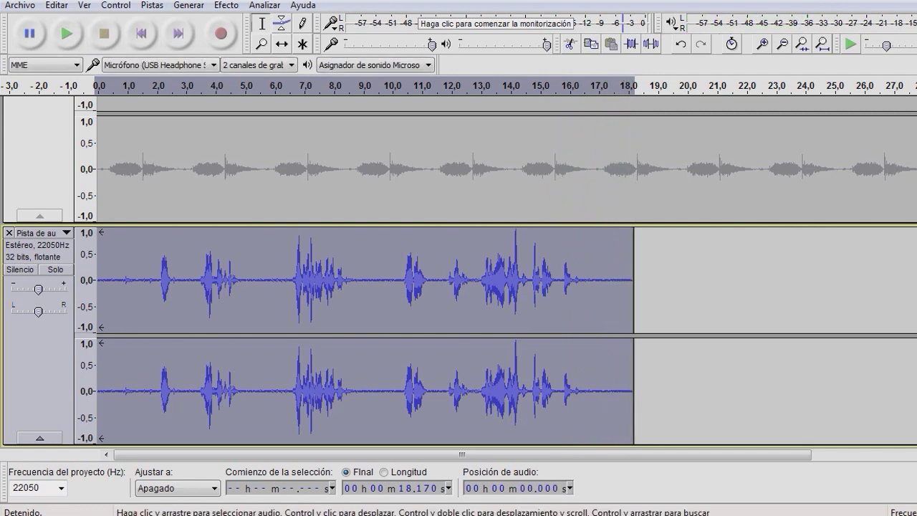
Unmute the breathing track and lower its gain to about -2 dB.
scroll(36, 215, "up", 3)
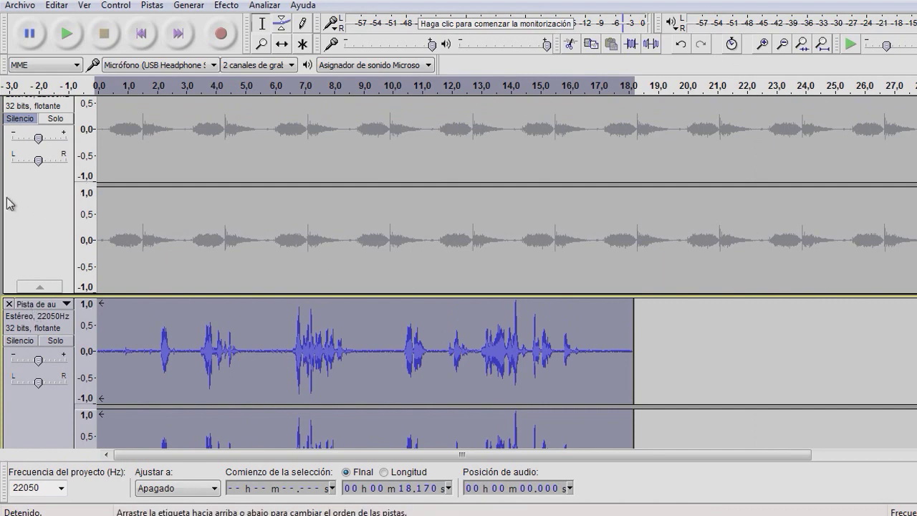
left_click(20, 121)
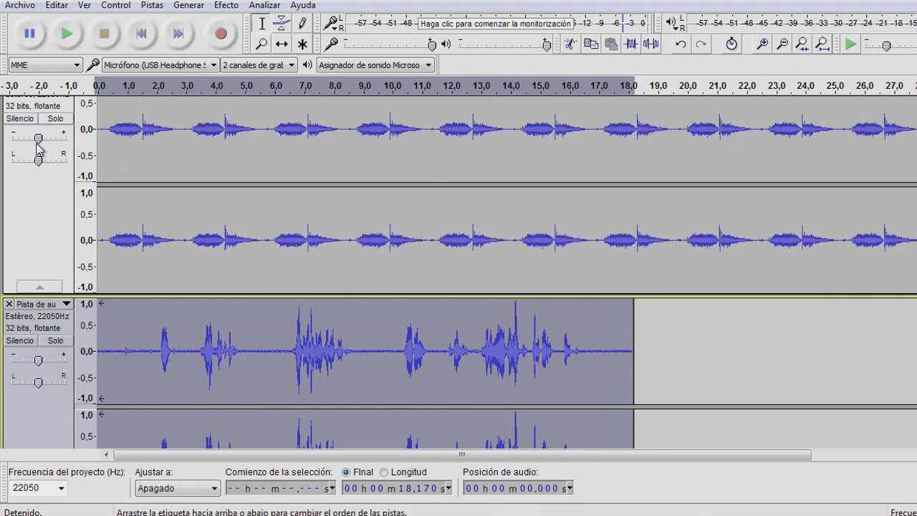
left_click_drag(37, 140, 36, 141)
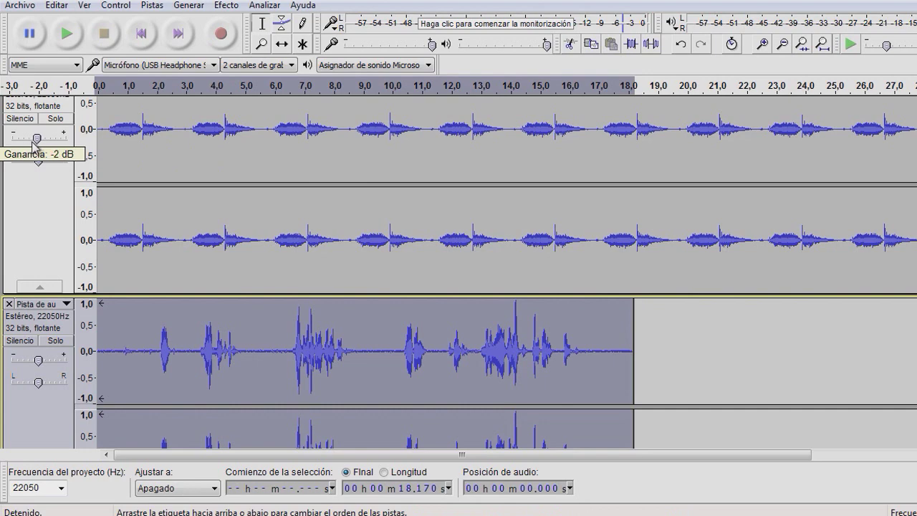
Play the voice and breathing tracks together, stop playback, and place the cursor in the breathing track at about 2,9 seconds.
left_click(64, 45)
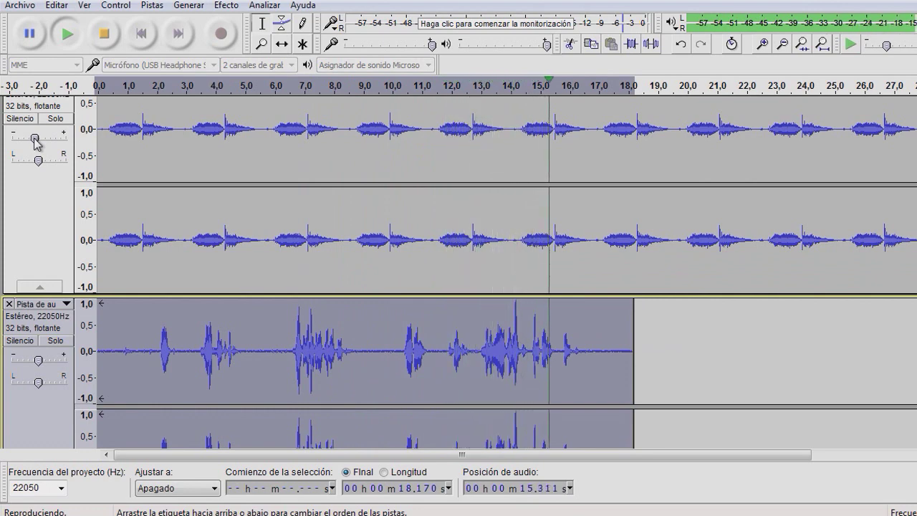
left_click(103, 34)
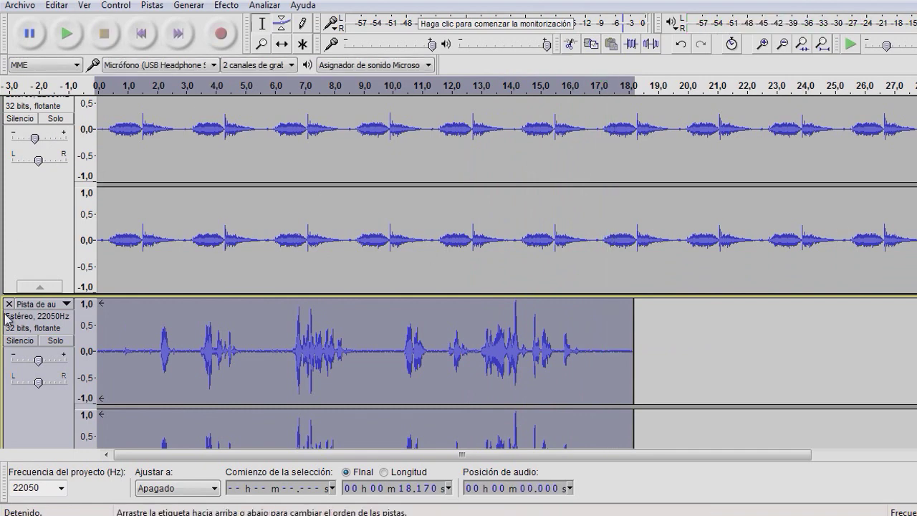
left_click(184, 143)
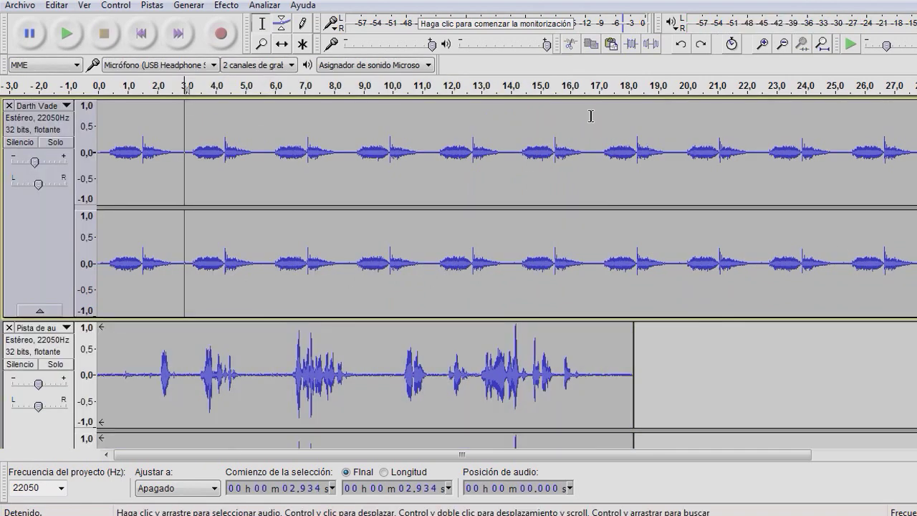